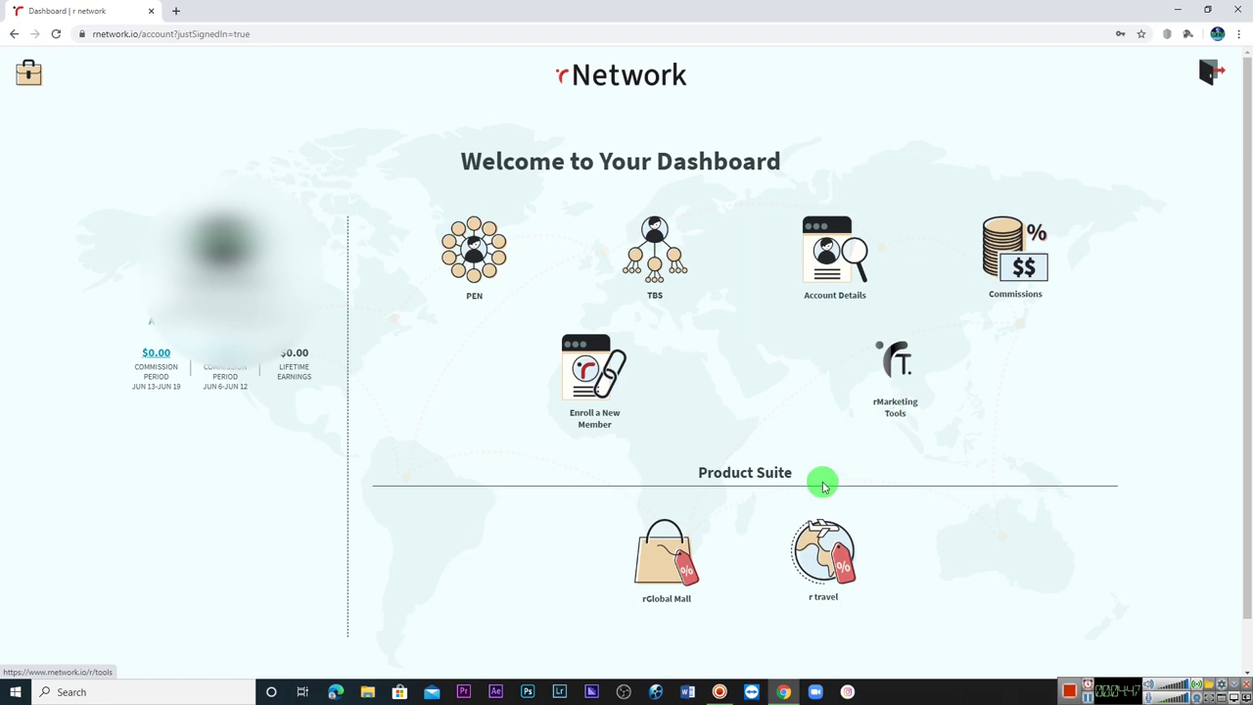
# Open Account Details and start editing the account holder's name
pyautogui.click(837, 267)
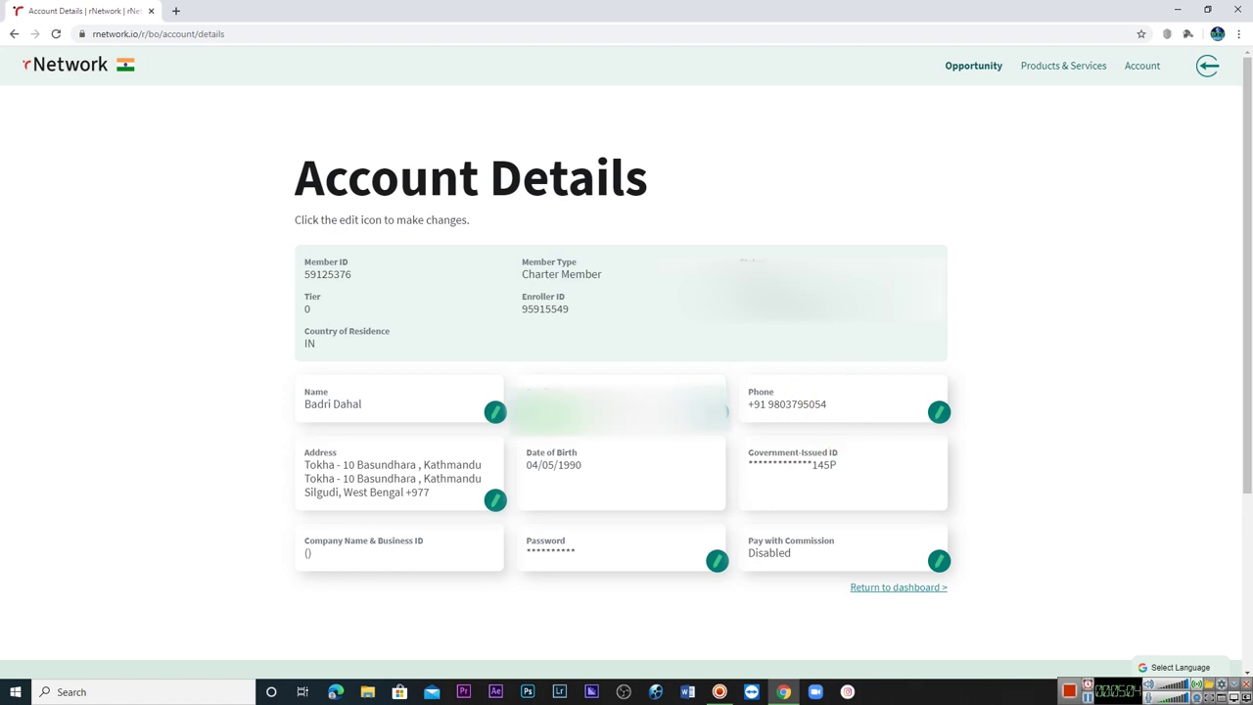
pyautogui.click(492, 413)
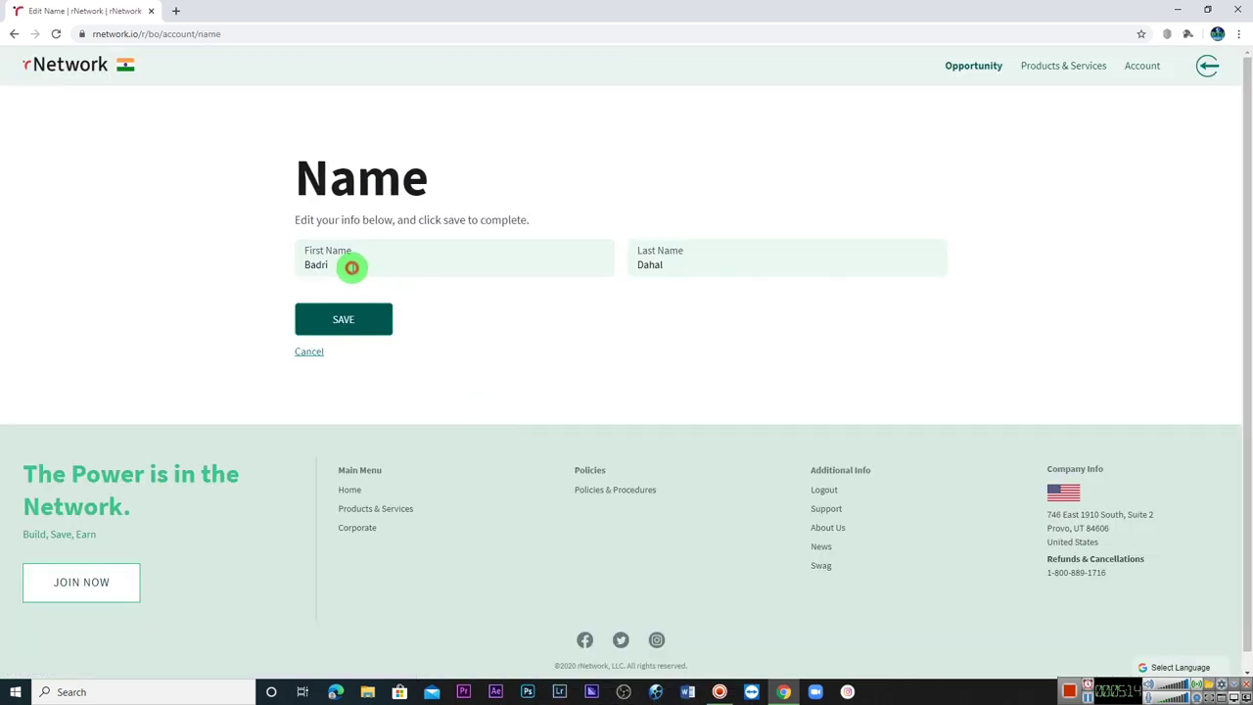
# Correct the first name by retyping its ending
pyautogui.click(349, 266)
pyautogui.click(696, 266)
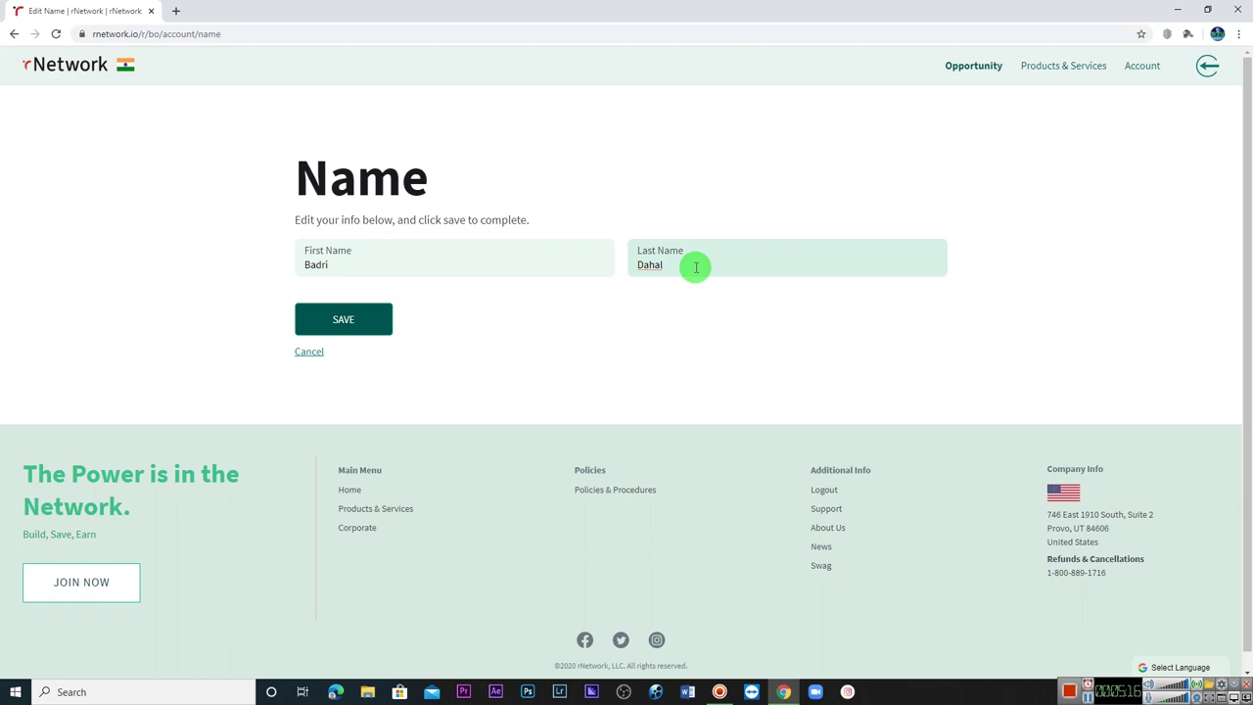
pyautogui.click(390, 264)
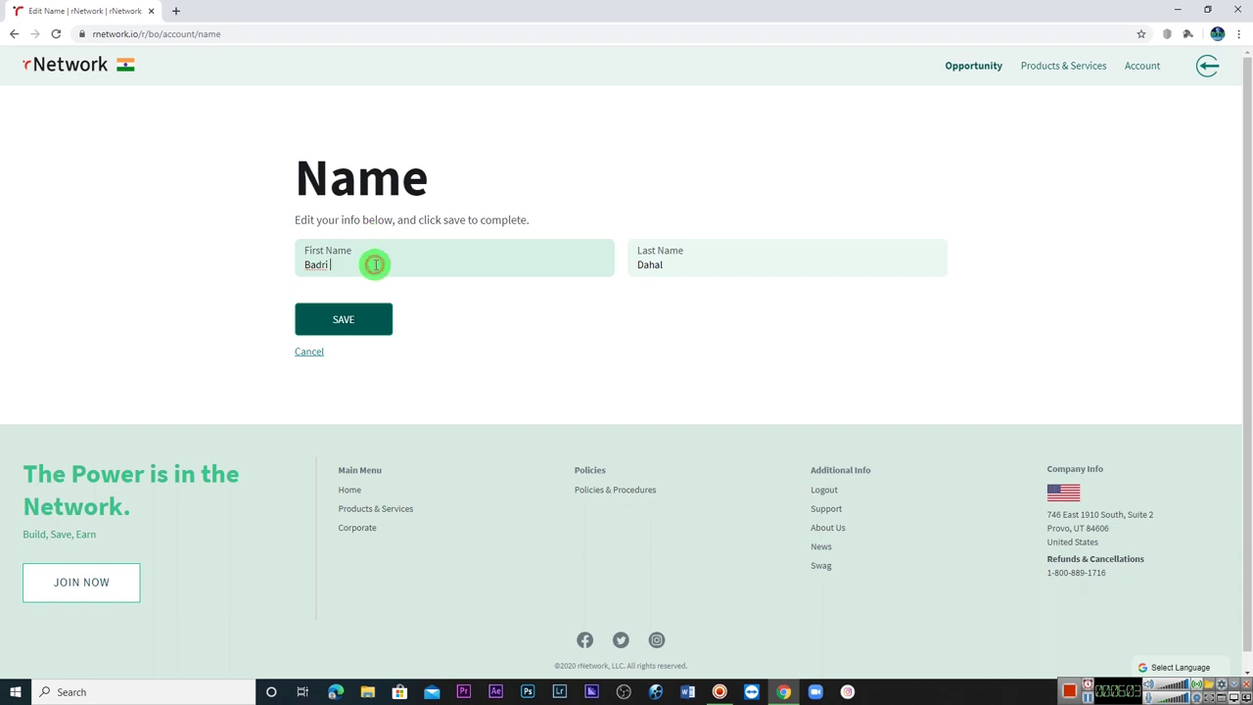
pyautogui.press('BackSpace')
pyautogui.press('BackSpace')
pyautogui.press('BackSpace')
pyautogui.write('Badri')
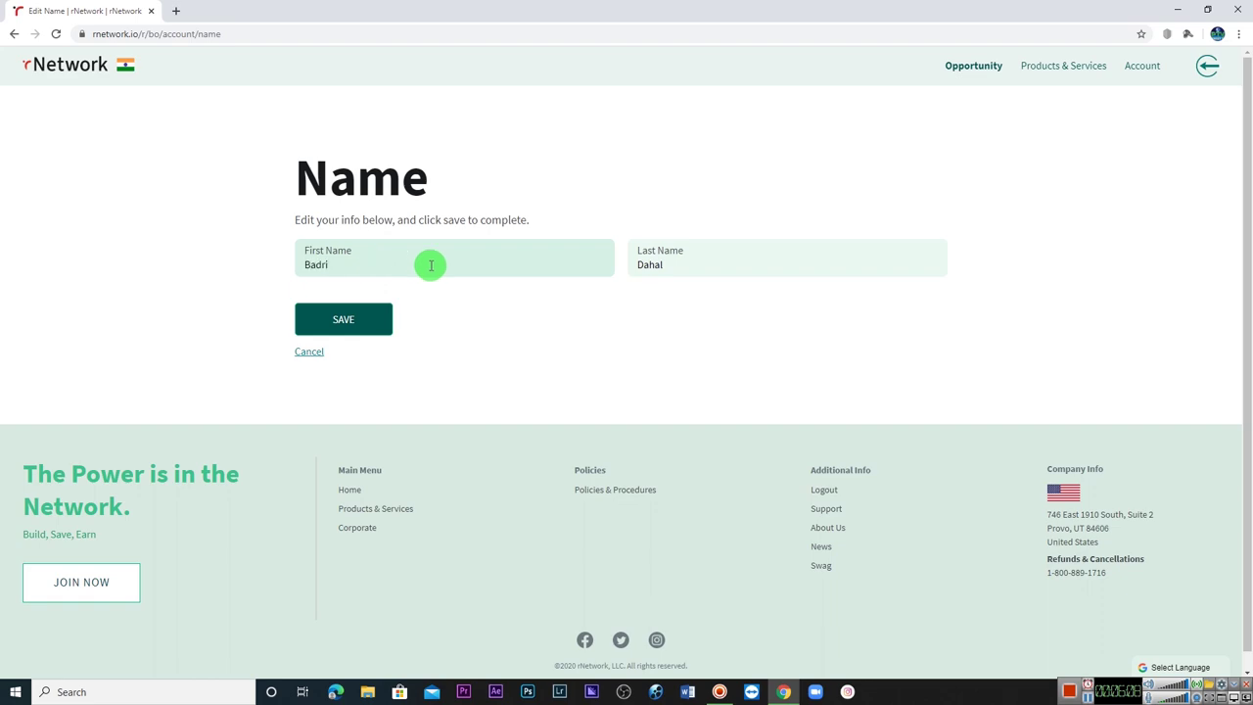
# Replace the last name with the new surname and save the name
pyautogui.click(689, 266)
pyautogui.press('BackSpace')
pyautogui.press('BackSpace')
pyautogui.press('BackSpace')
pyautogui.press('BackSpace')
pyautogui.press('BackSpace')
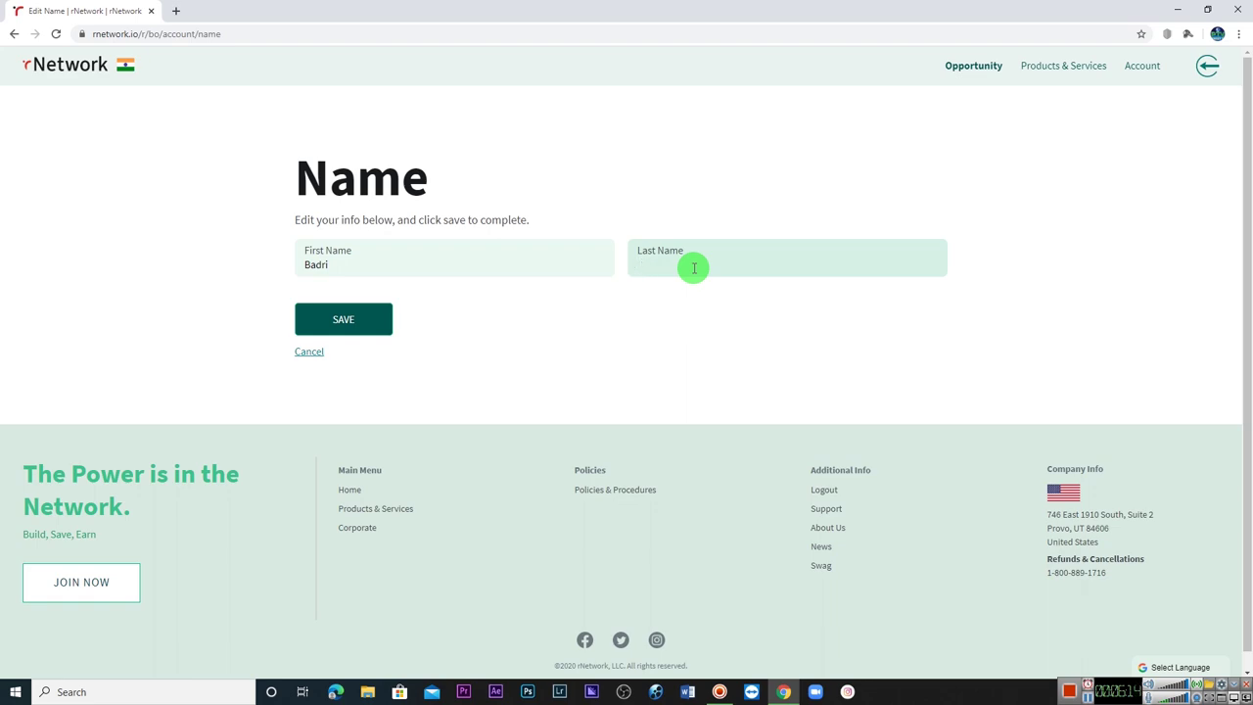
pyautogui.write('Neupane')
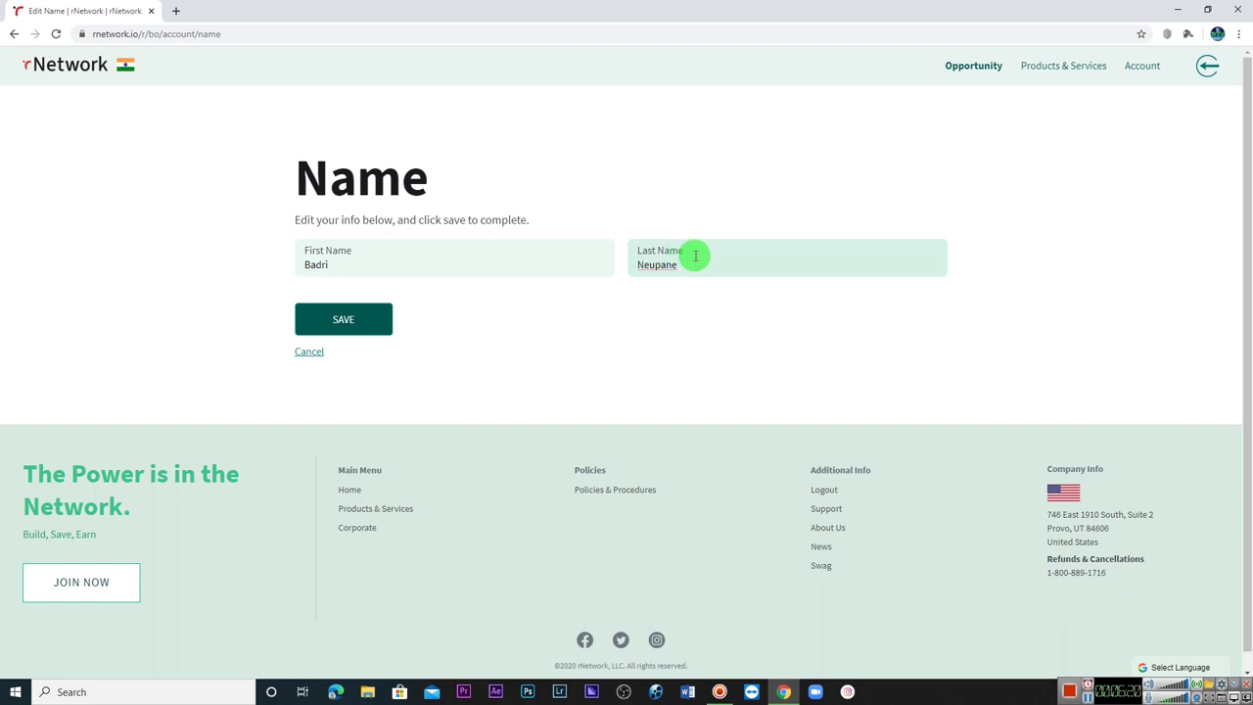
pyautogui.click(354, 329)
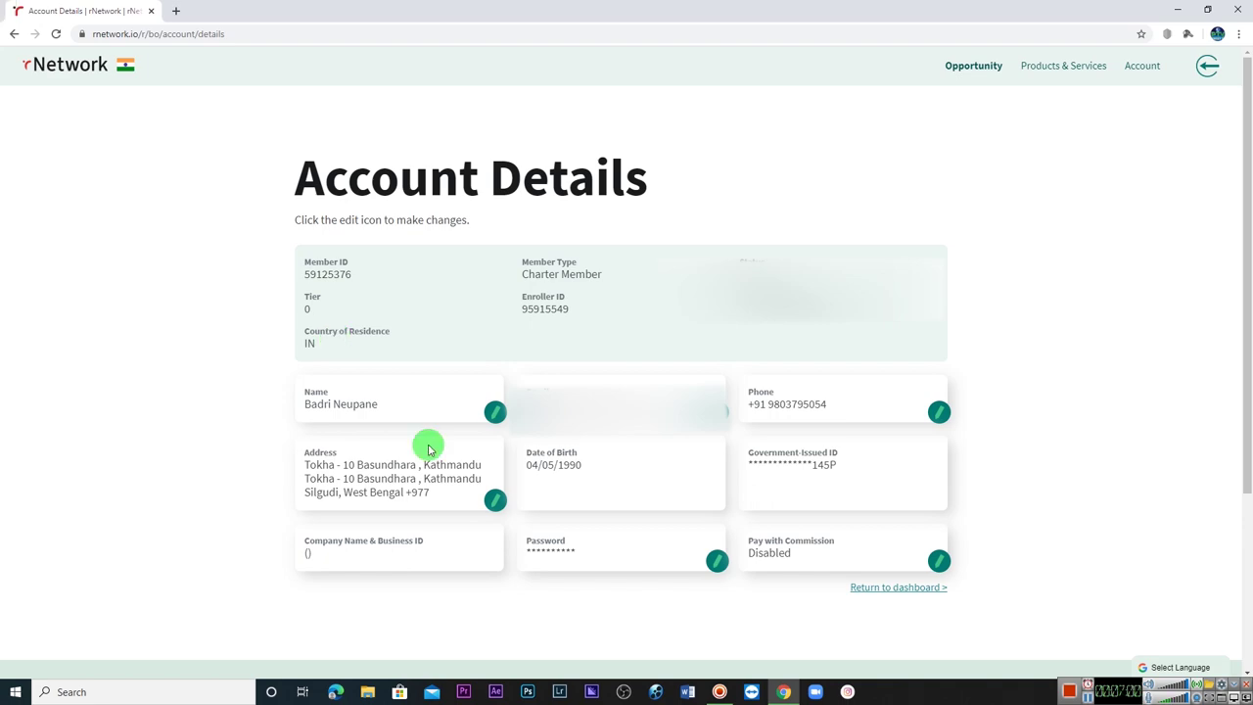
# Edit the address and set the state to West Bengal
pyautogui.click(495, 500)
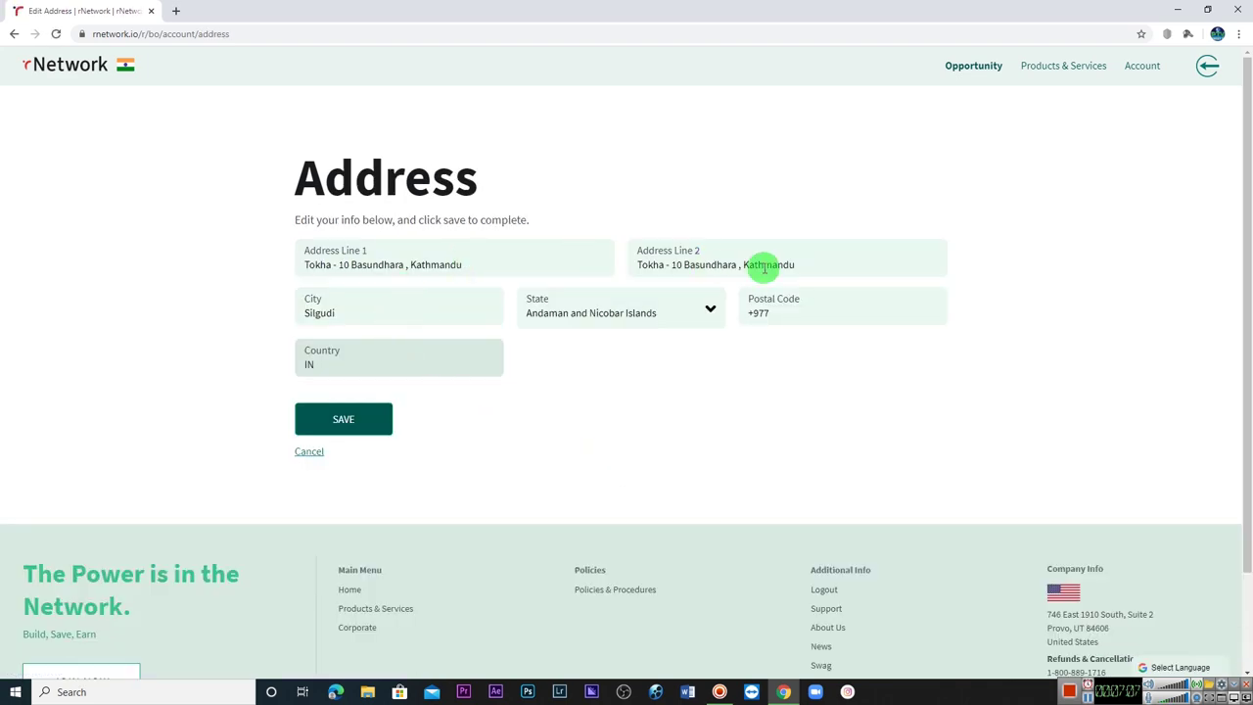
pyautogui.click(815, 263)
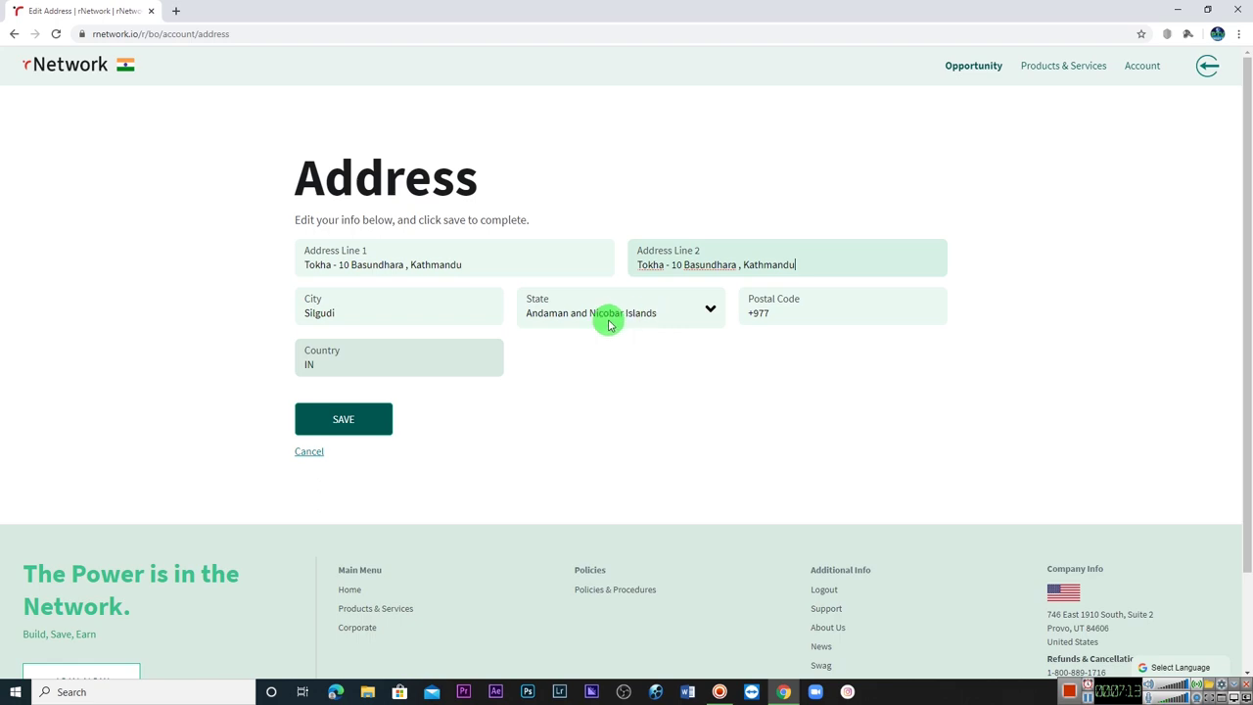
pyautogui.click(713, 315)
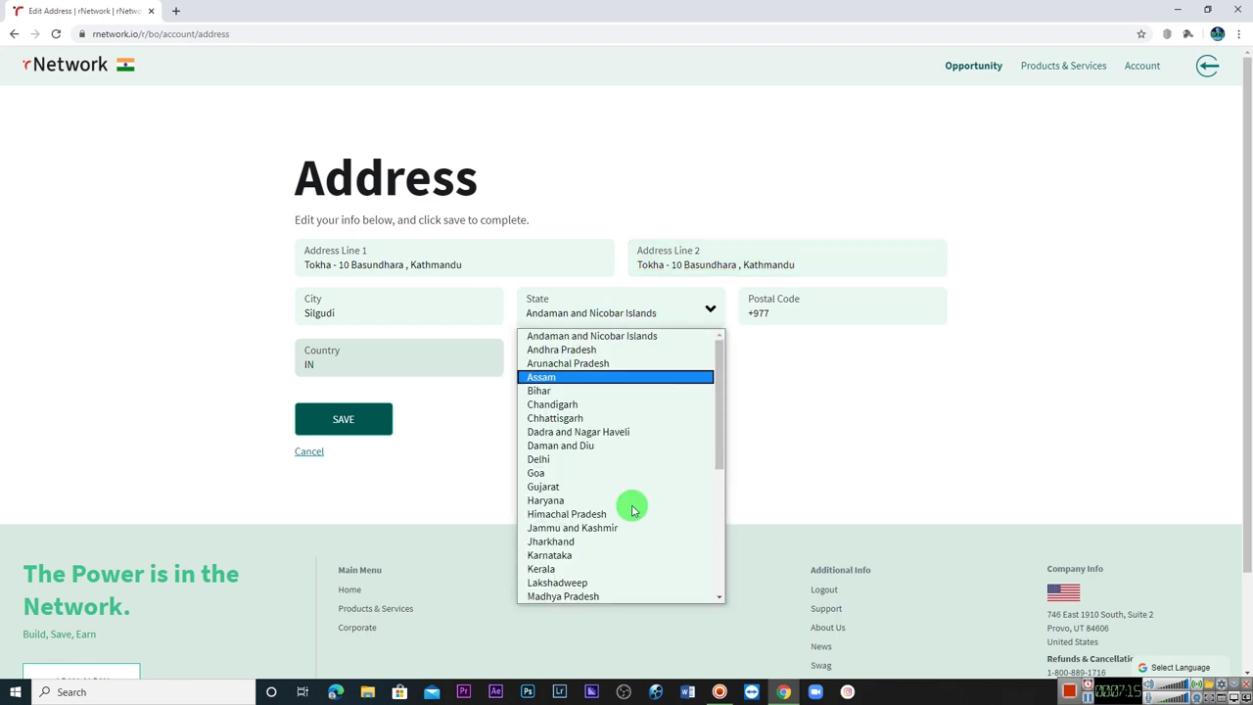
pyautogui.scroll(-3, 628, 571)
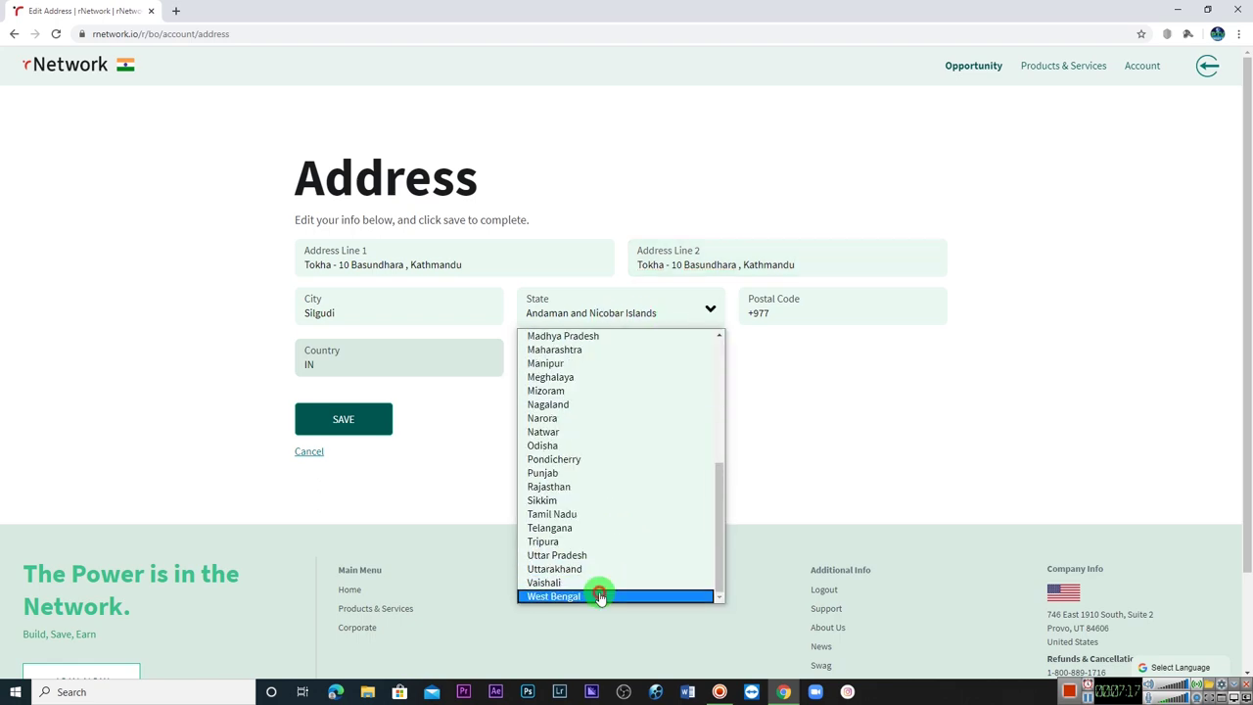
pyautogui.click(599, 594)
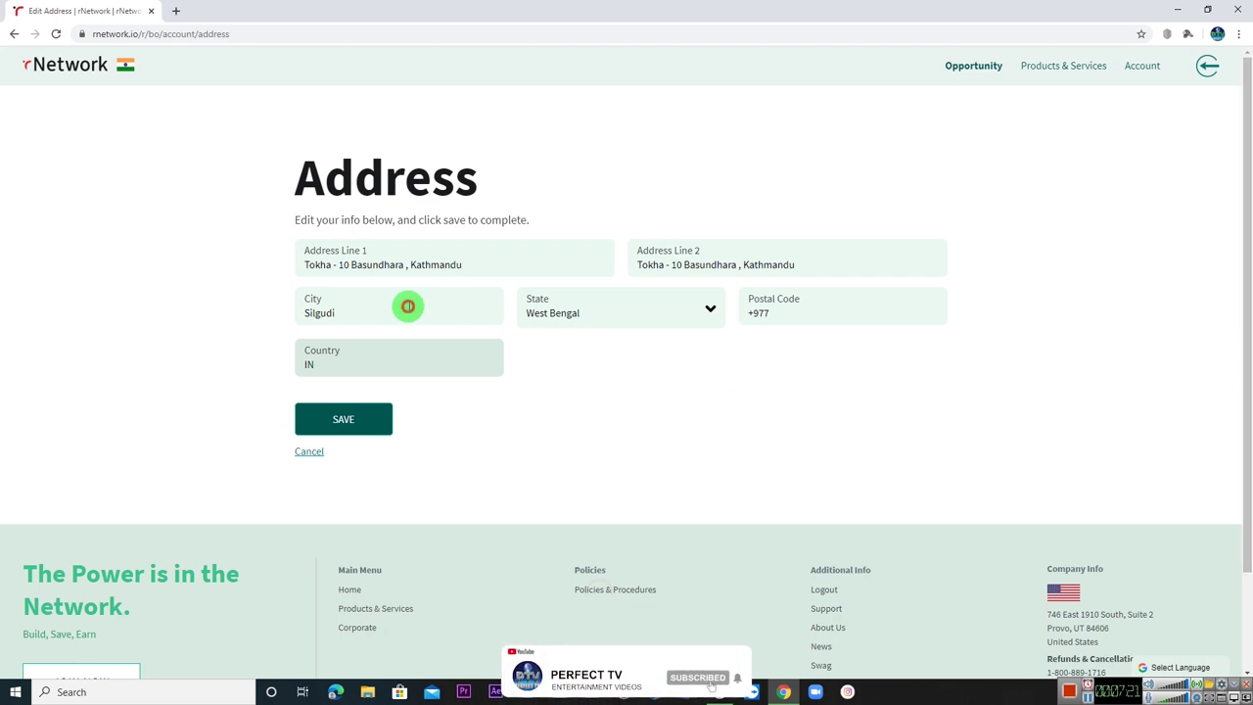
# Correct the city spelling to Siliguri and save the address
pyautogui.click(408, 306)
pyautogui.press('BackSpace')
pyautogui.press('BackSpace')
pyautogui.press('BackSpace')
pyautogui.press('BackSpace')
pyautogui.press('BackSpace')
pyautogui.press('BackSpace')
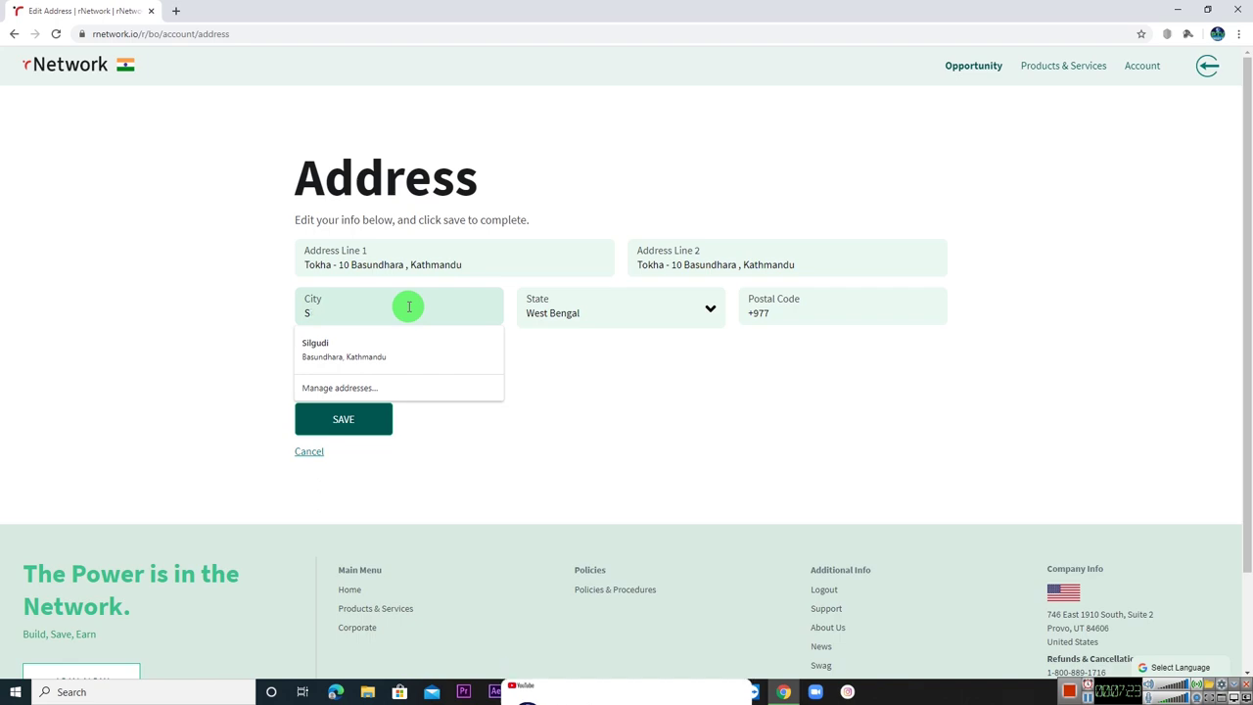
pyautogui.write('iliguri')
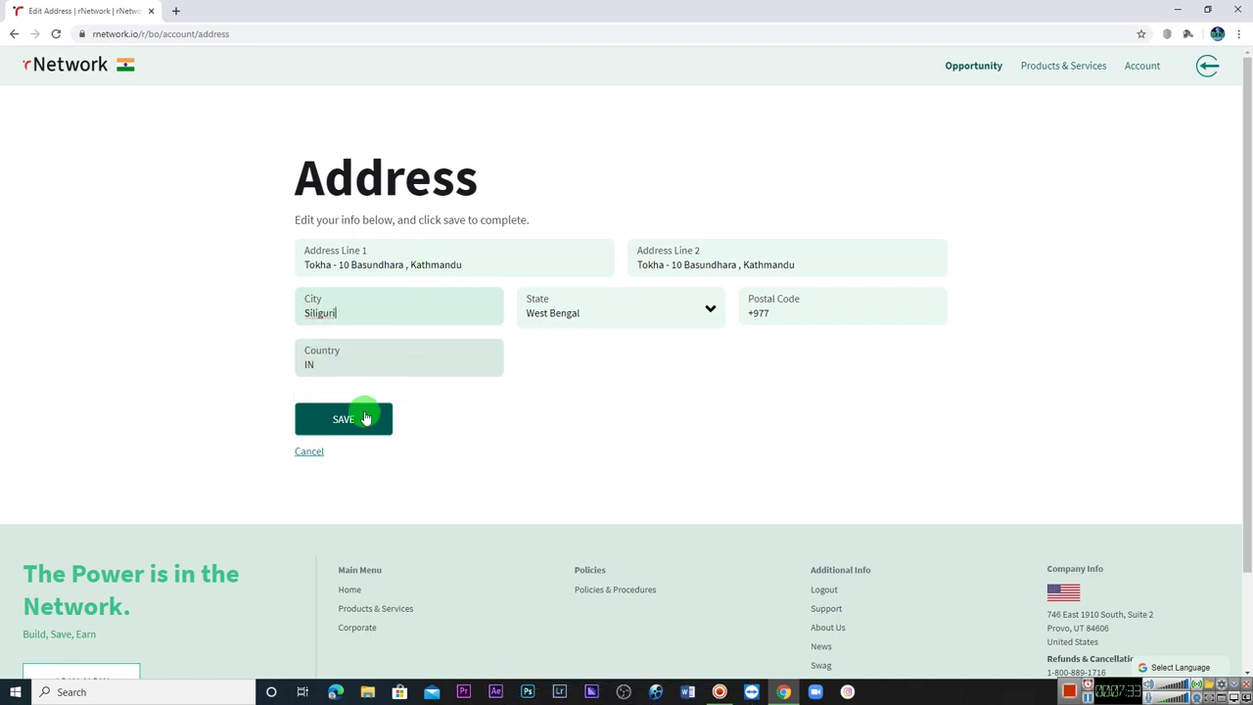
pyautogui.click(329, 430)
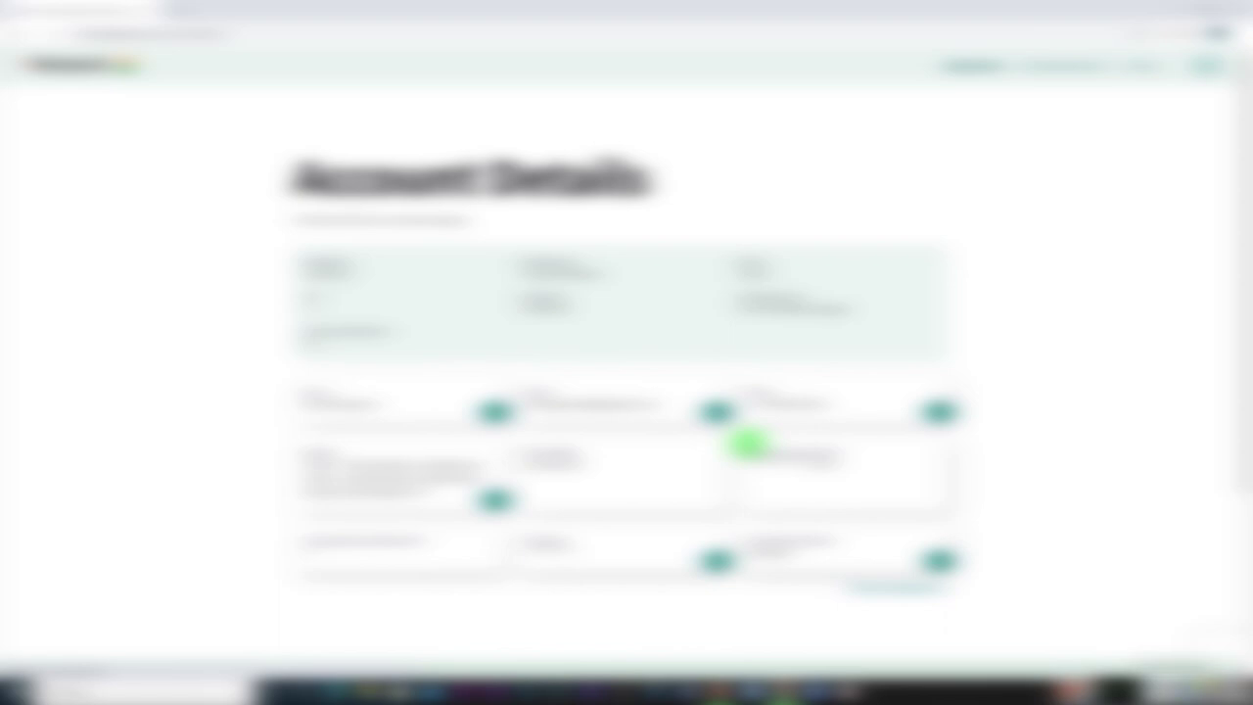
# Scroll down Account Details and open the Password card's edit form
pyautogui.scroll(-3, 748, 442)
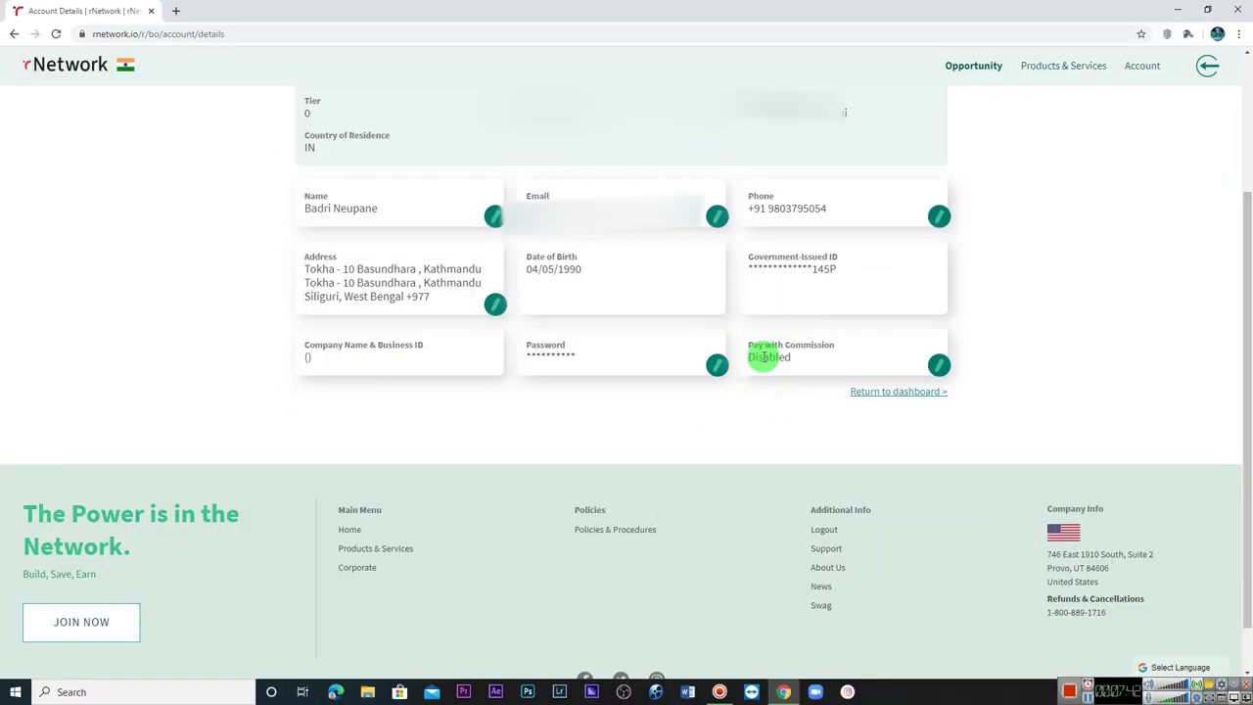
pyautogui.click(716, 369)
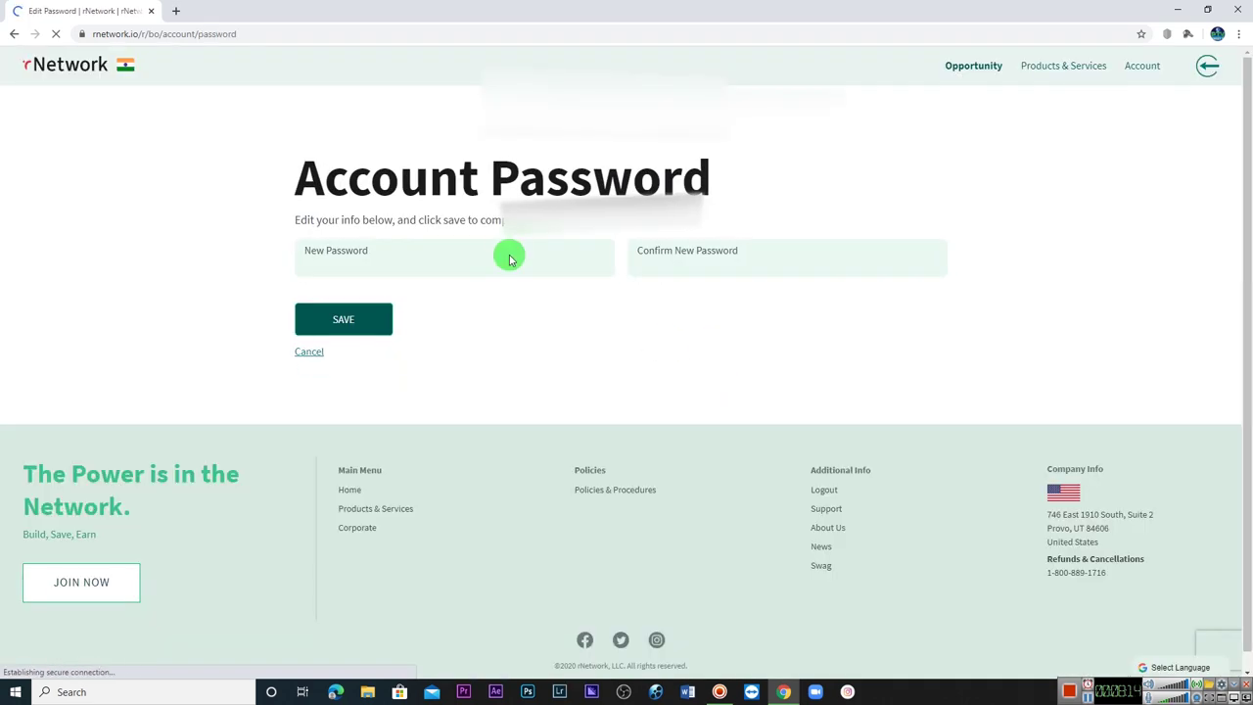
# Leave both password fields empty and submit the form to return to Account Details
pyautogui.click(400, 260)
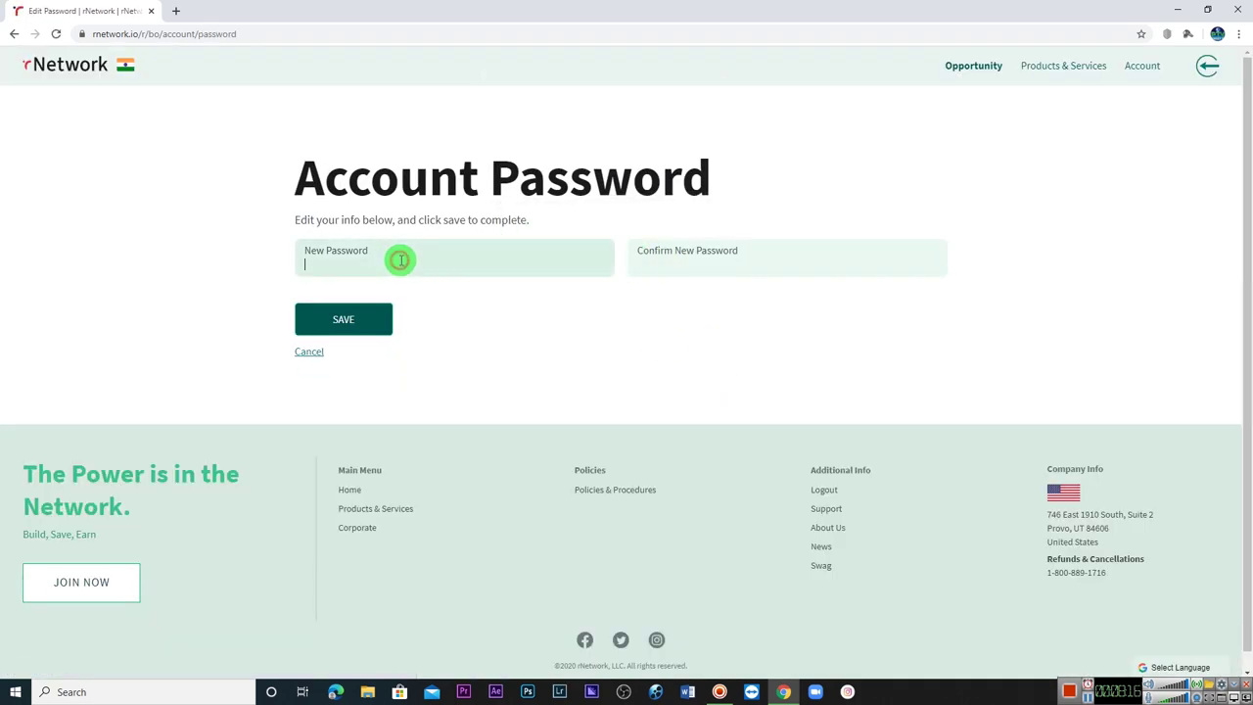
pyautogui.click(693, 262)
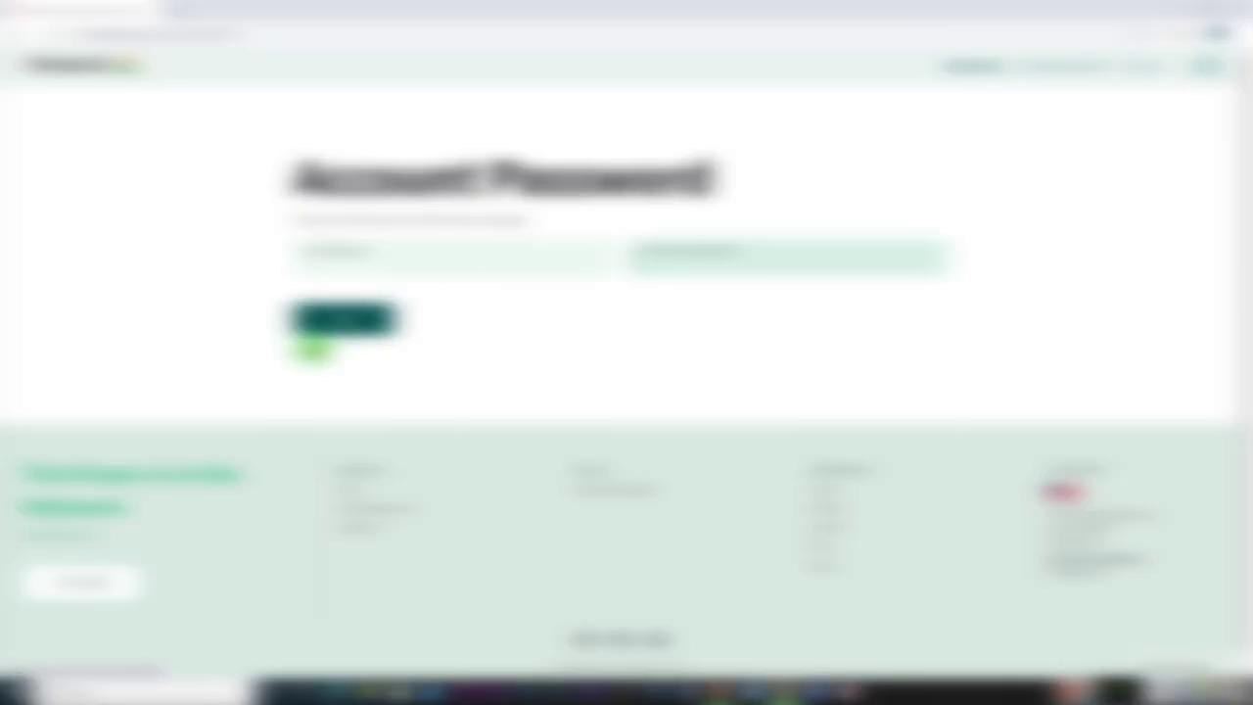
pyautogui.click(313, 348)
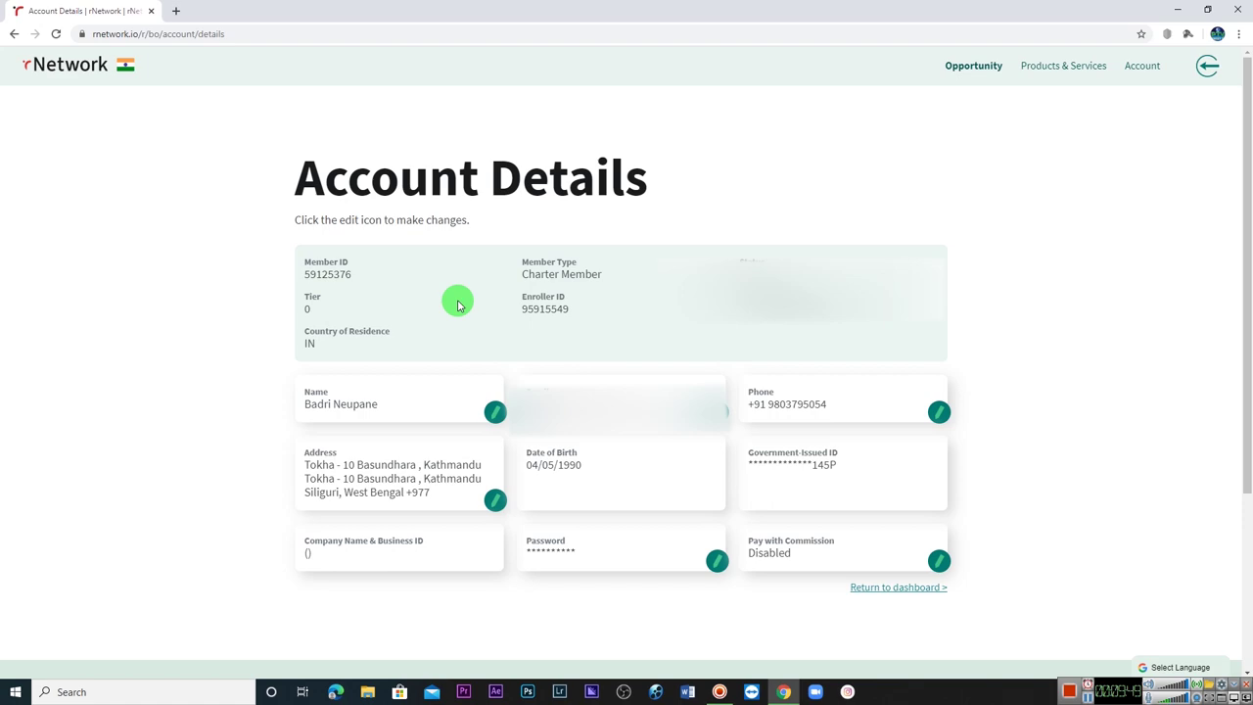
# Return to the member dashboard via Account and select the rGlobal Mall tile
pyautogui.click(1144, 67)
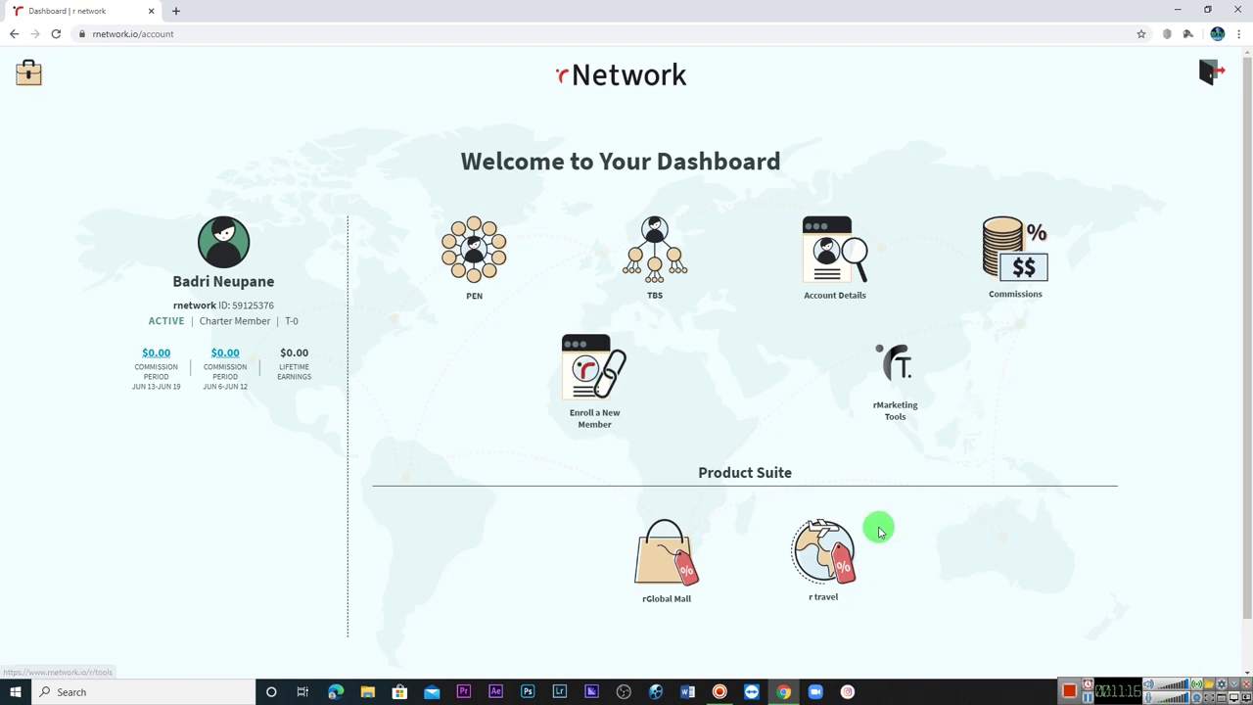
pyautogui.click(687, 566)
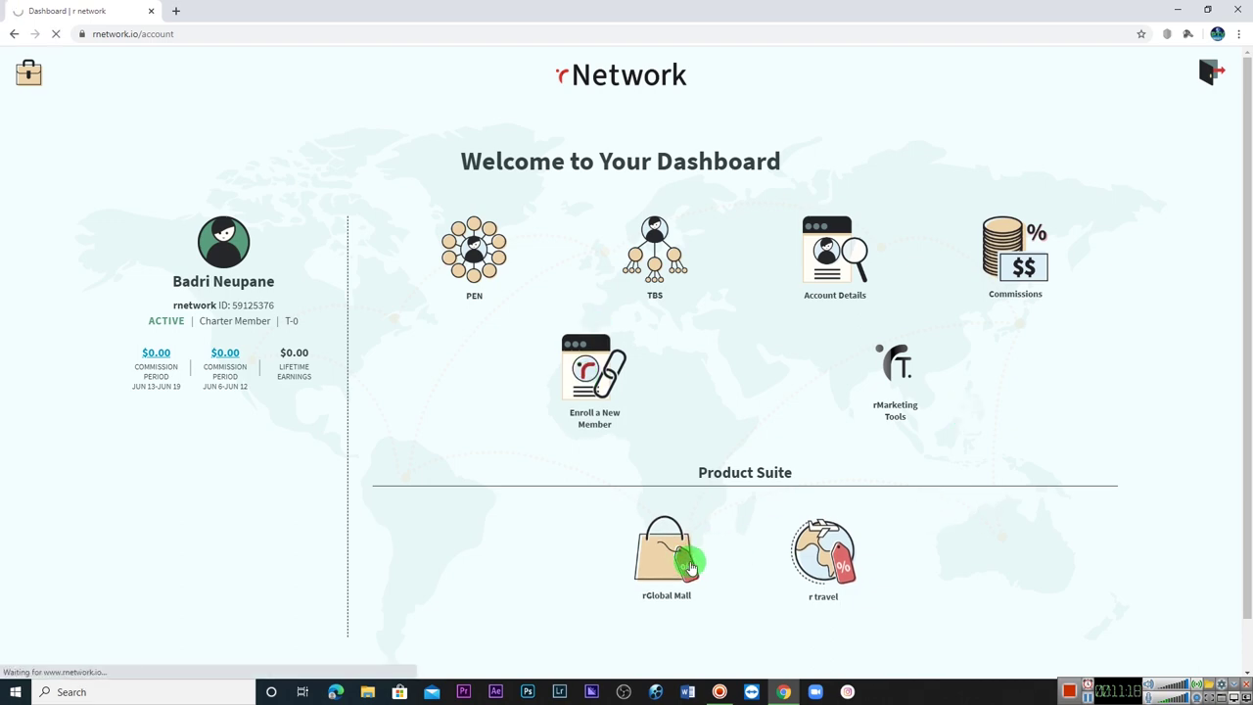